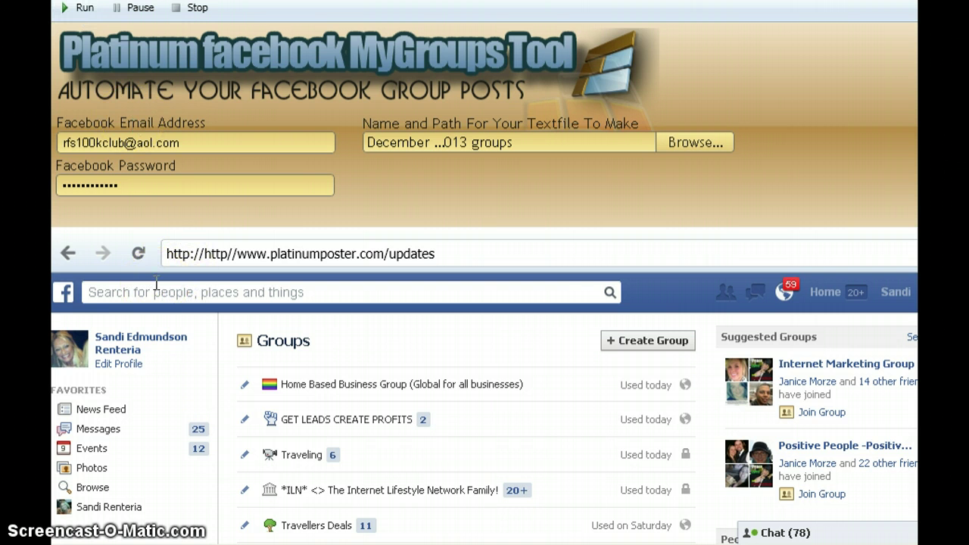
{"action": "left_click", "coordinate": [69, 143]}
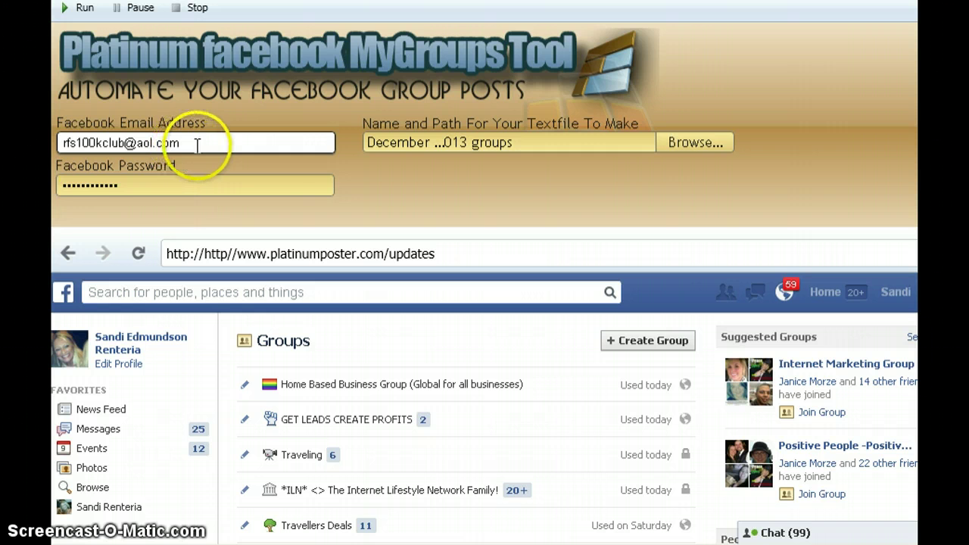
{"action": "left_click", "coordinate": [94, 185]}
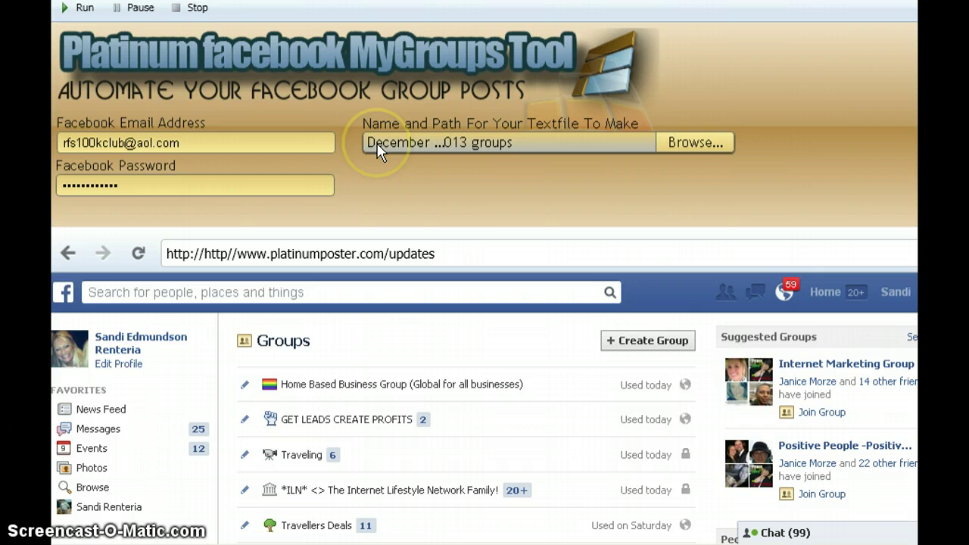
{"action": "left_click", "coordinate": [452, 178]}
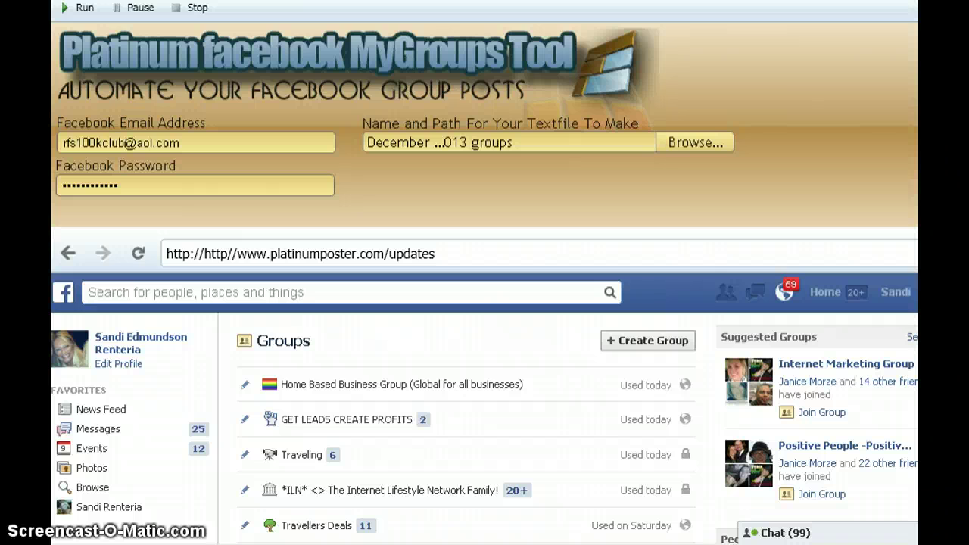
Switch to the December 9 2013 groups.txt list in Notepad and move its window fully into view
{"action": "key", "text": "alt+Tab"}
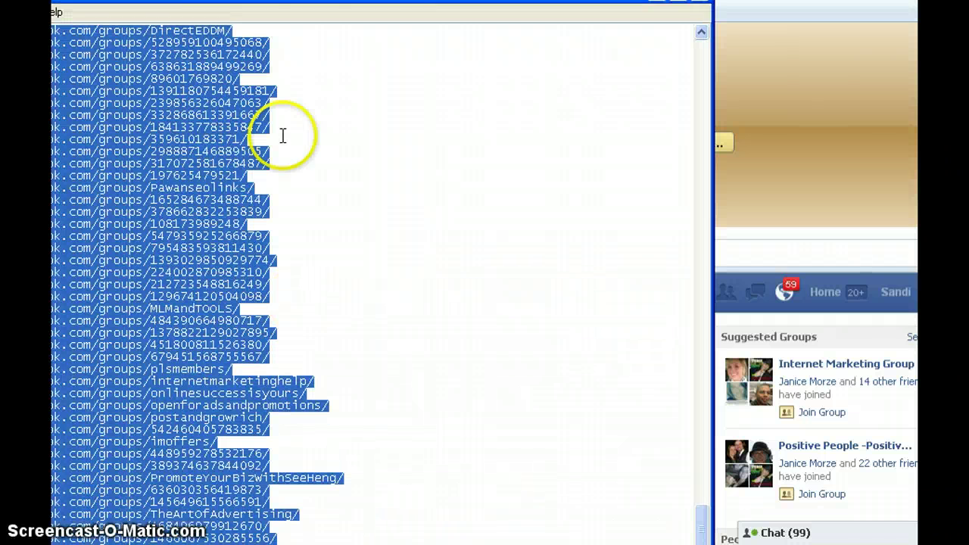
{"action": "left_click_drag", "start_coordinate": [355, 1], "coordinate": [537, 11]}
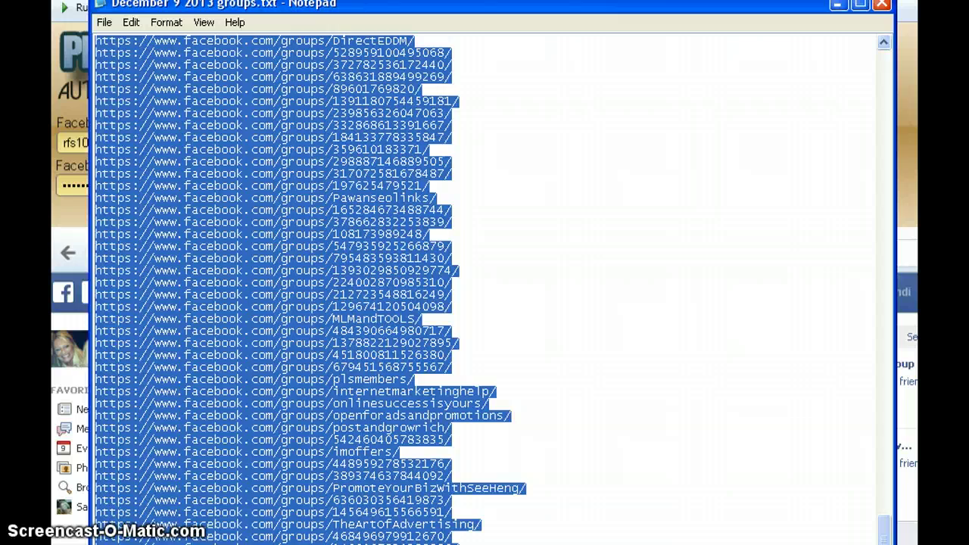
{"action": "left_click", "coordinate": [623, 352]}
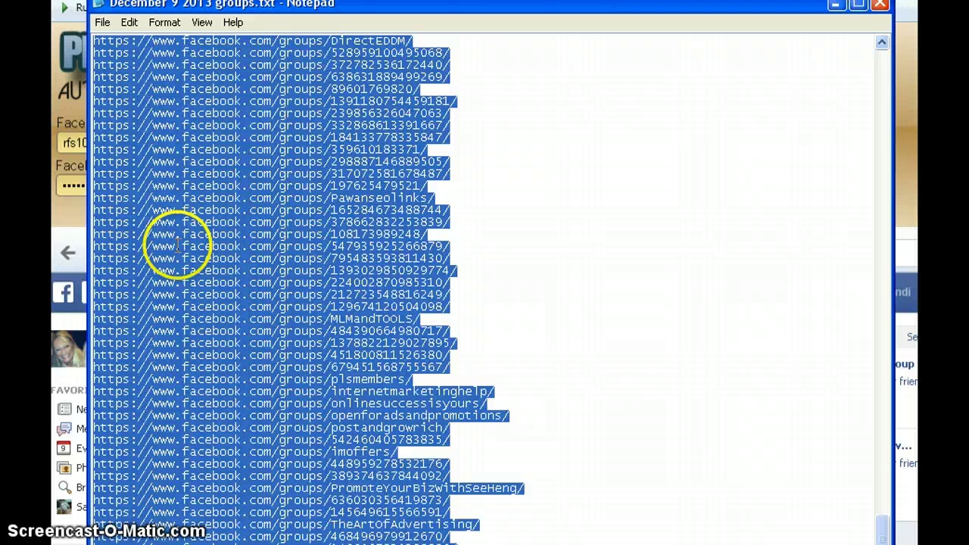
Switch to the Word document with the Facebook group links, move its window into view and widen it
{"action": "left_click", "coordinate": [58, 310]}
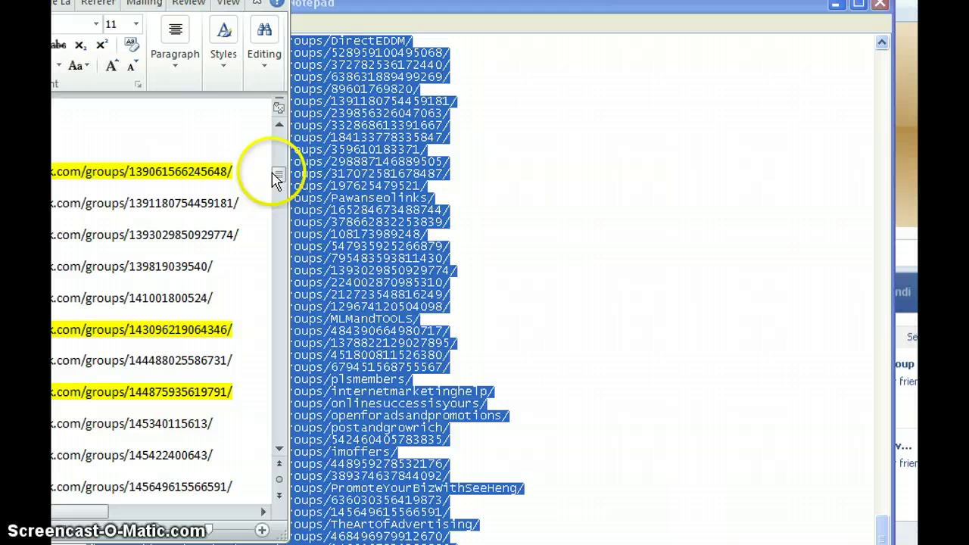
{"action": "left_click_drag", "start_coordinate": [166, 0], "coordinate": [380, 1]}
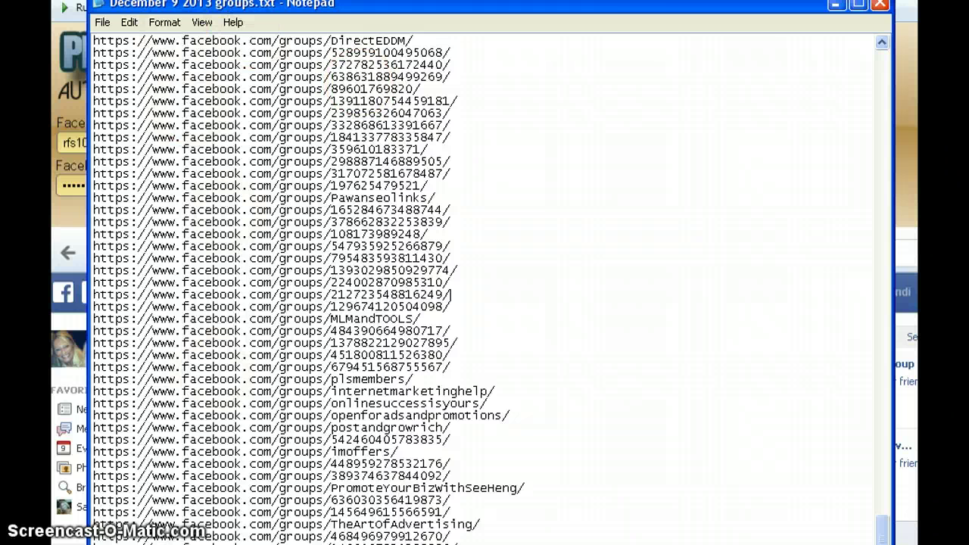
{"action": "key", "text": "alt+Tab"}
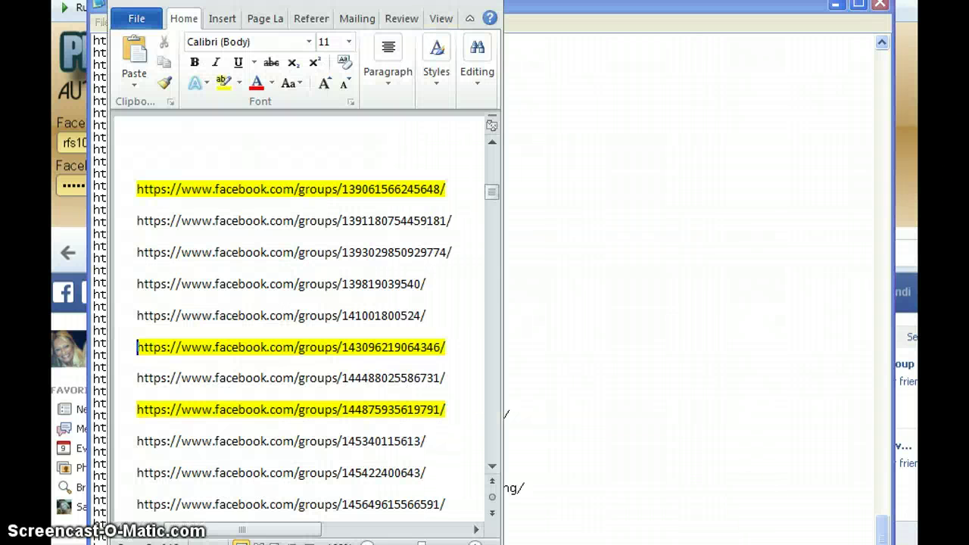
{"action": "left_click_drag", "start_coordinate": [501, 317], "coordinate": [836, 316]}
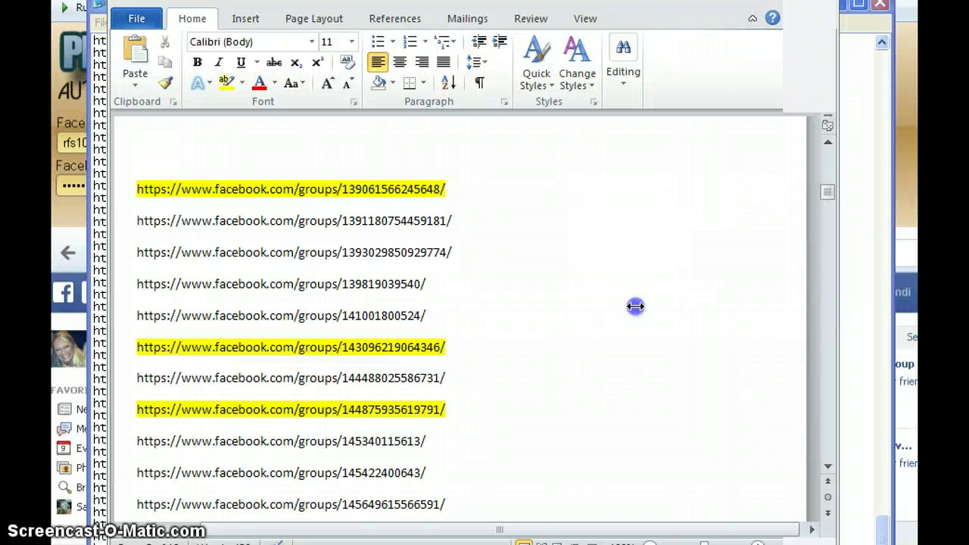
{"action": "left_click", "coordinate": [616, 323]}
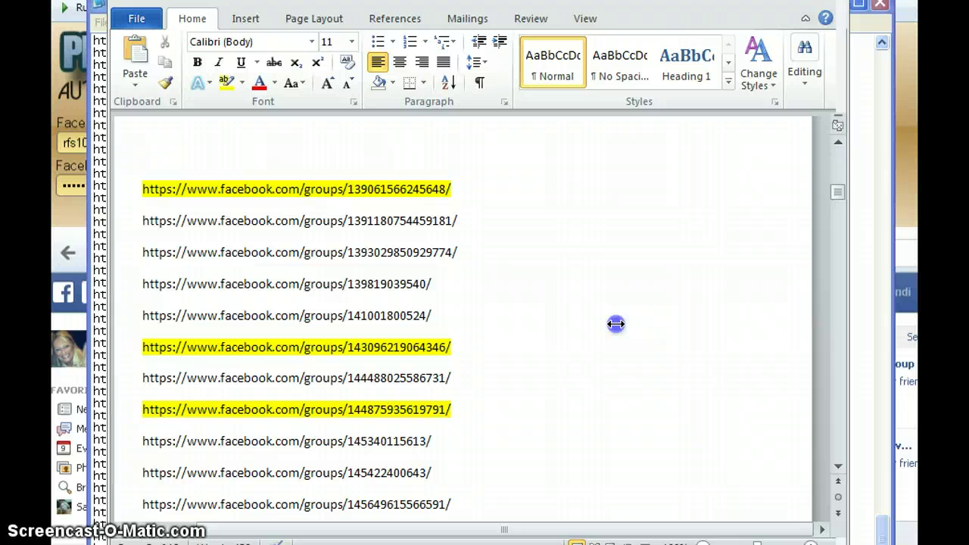
Examine the alphabetical list of group links in the Word document, including the ones highlighted in yellow
{"action": "left_click", "coordinate": [349, 190]}
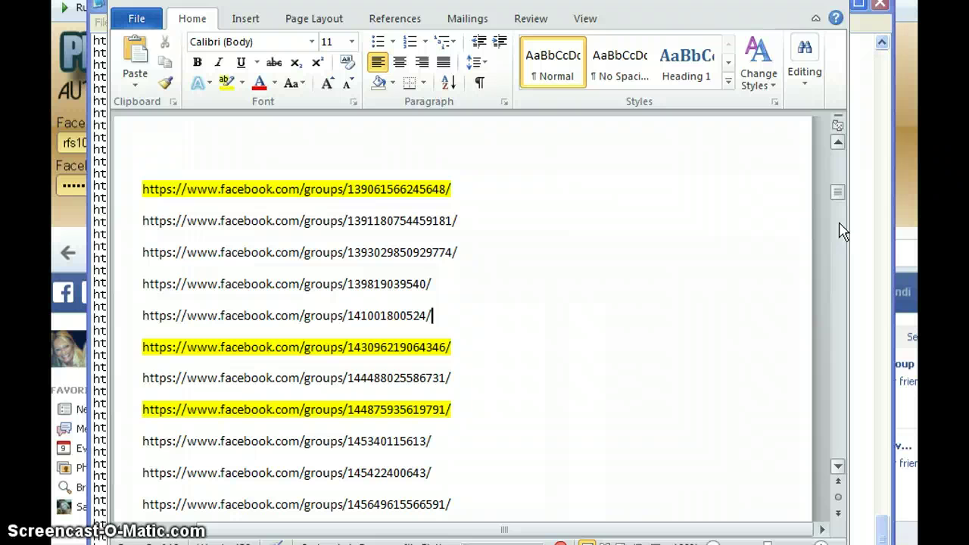
{"action": "left_click", "coordinate": [839, 401]}
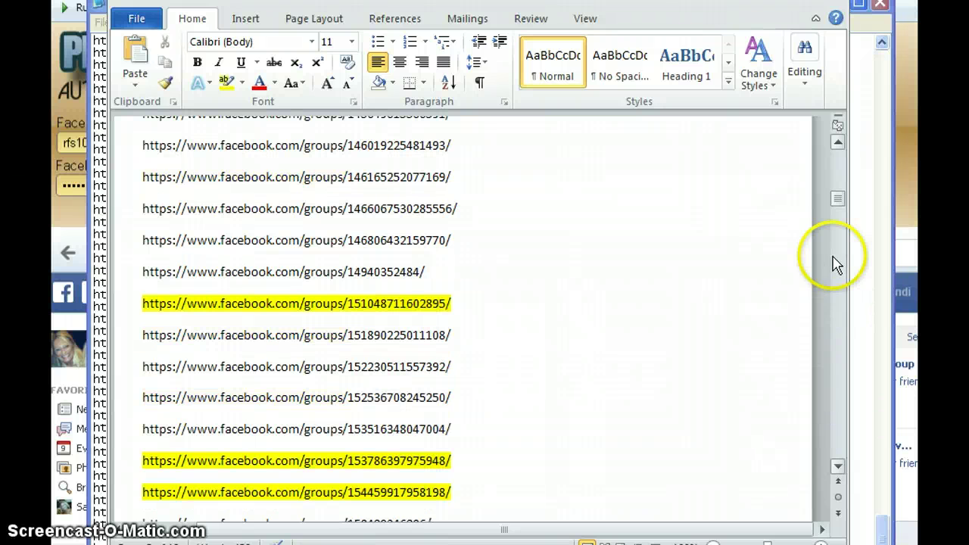
{"action": "left_click_drag", "start_coordinate": [836, 203], "coordinate": [837, 338]}
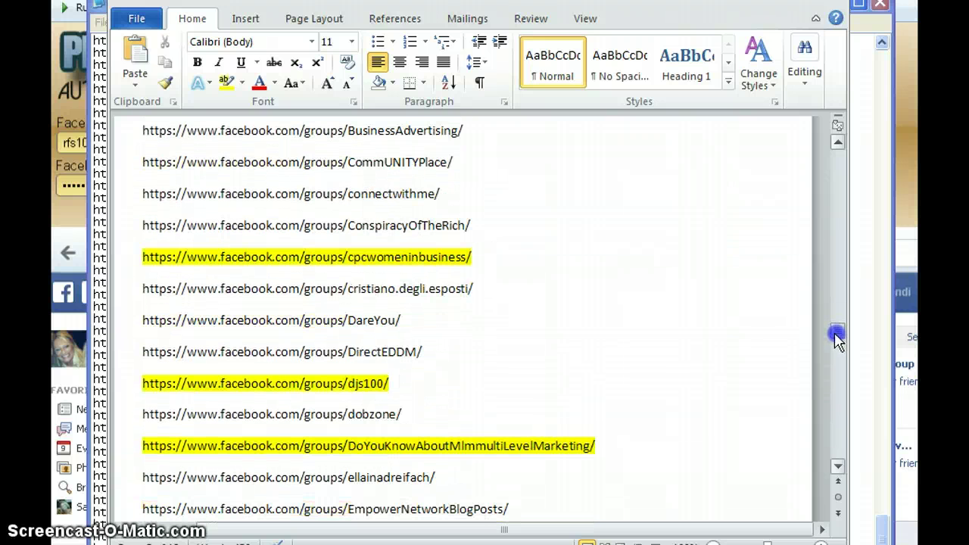
{"action": "left_click", "coordinate": [728, 376]}
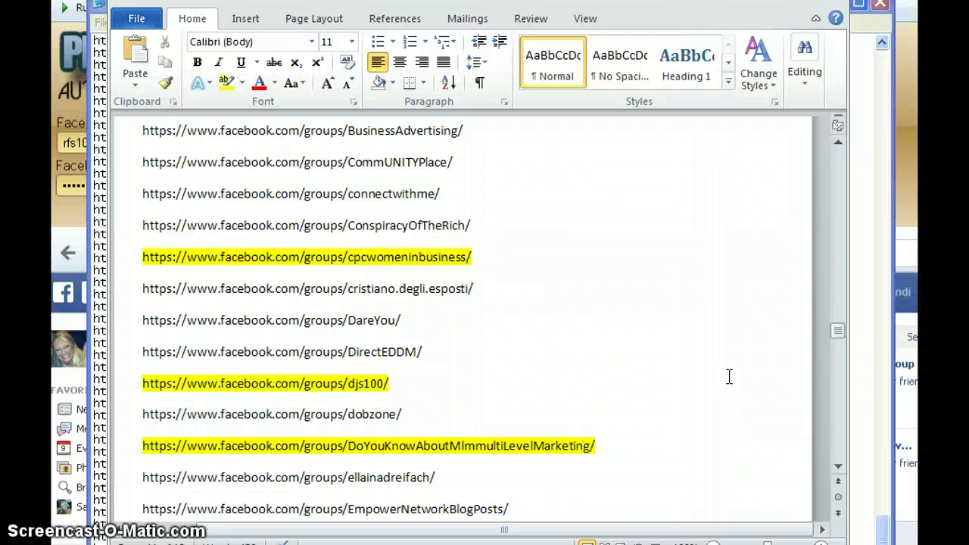
{"action": "left_click", "coordinate": [685, 396]}
{"action": "left_click", "coordinate": [590, 497]}
{"action": "left_click", "coordinate": [711, 492]}
{"action": "left_click", "coordinate": [638, 488]}
Switch to Facebook in the browser, open the full list of groups, and return to the Word link list
{"action": "key", "text": "alt+Tab"}
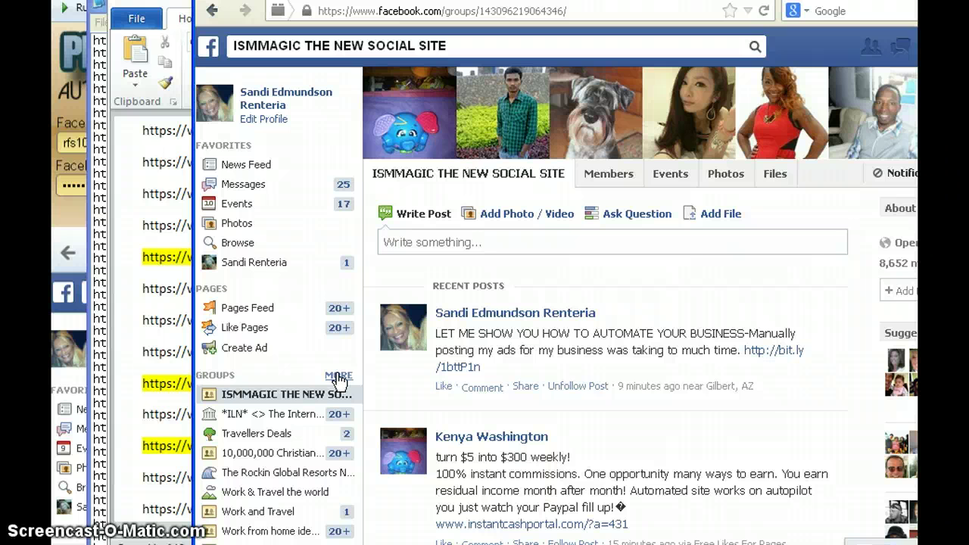
{"action": "left_click", "coordinate": [339, 376]}
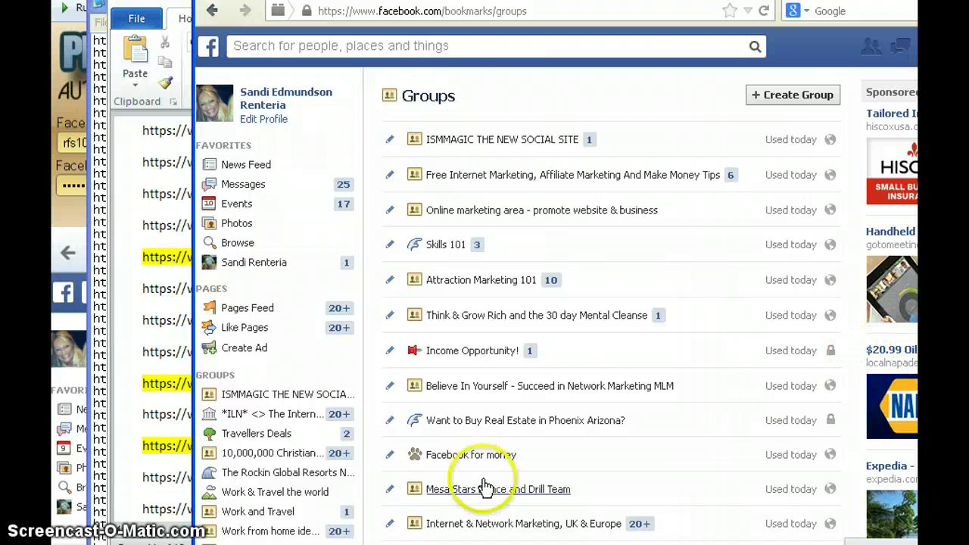
{"action": "left_click", "coordinate": [121, 455]}
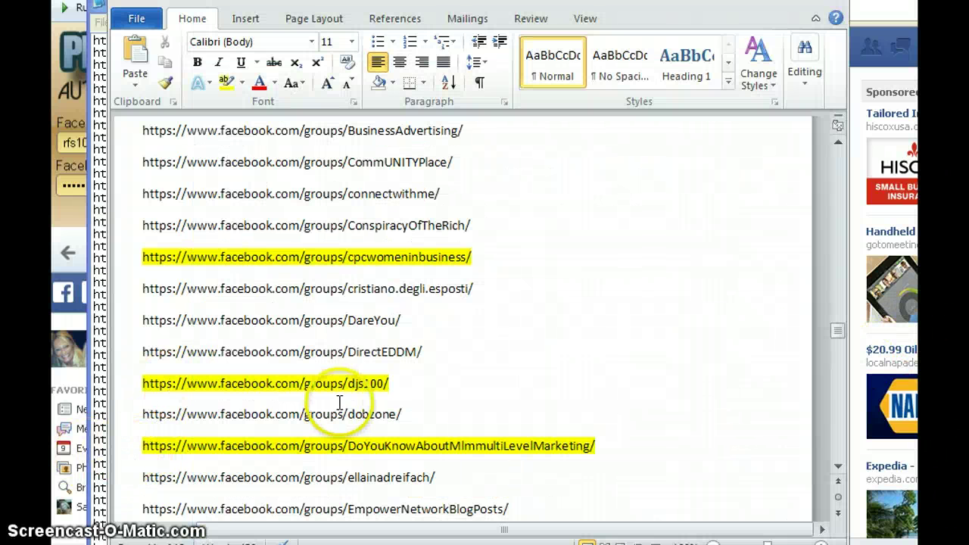
{"action": "left_click", "coordinate": [150, 386]}
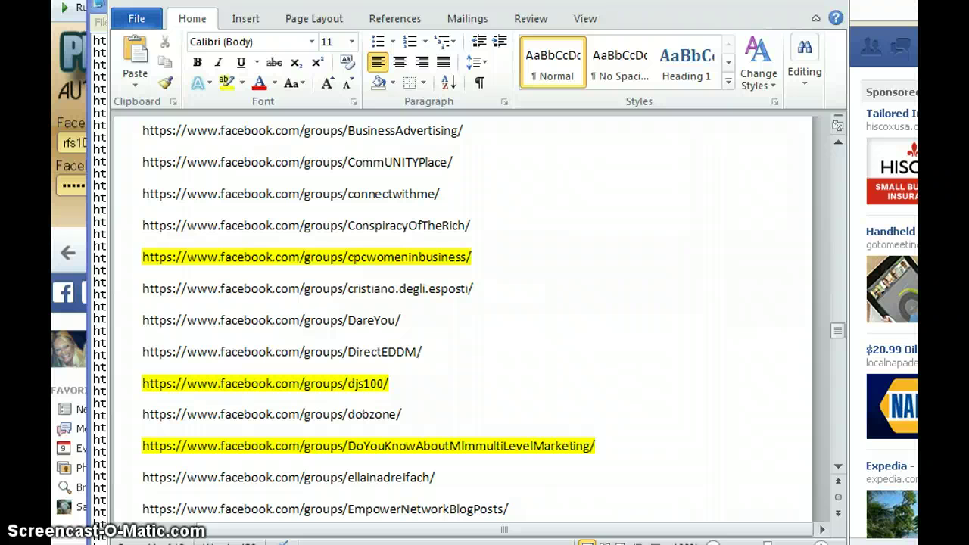
Switch back to the Facebook groups list, open the Marketing Masterminds group and start a new post there
{"action": "key", "text": "alt+Tab"}
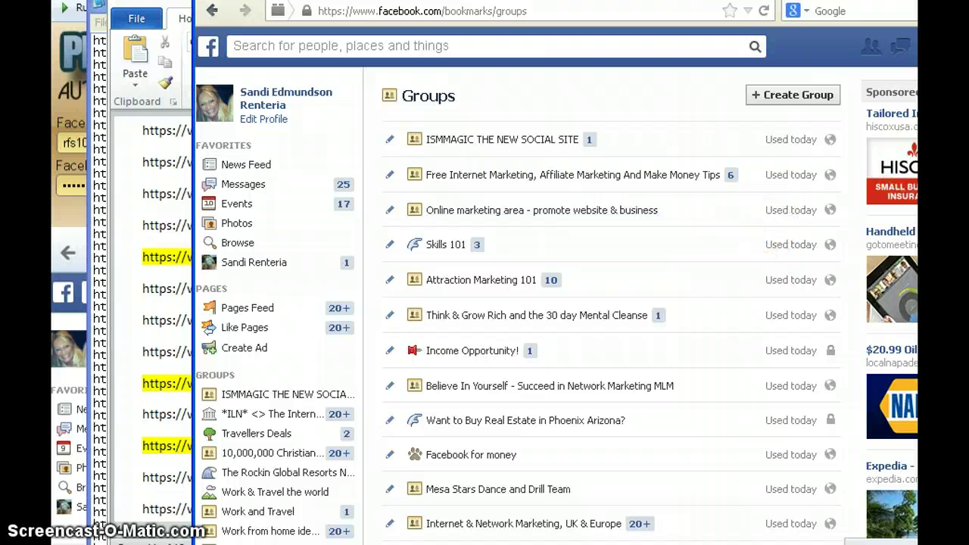
{"action": "scroll", "coordinate": [556, 284], "scroll_direction": "down", "scroll_amount": 20}
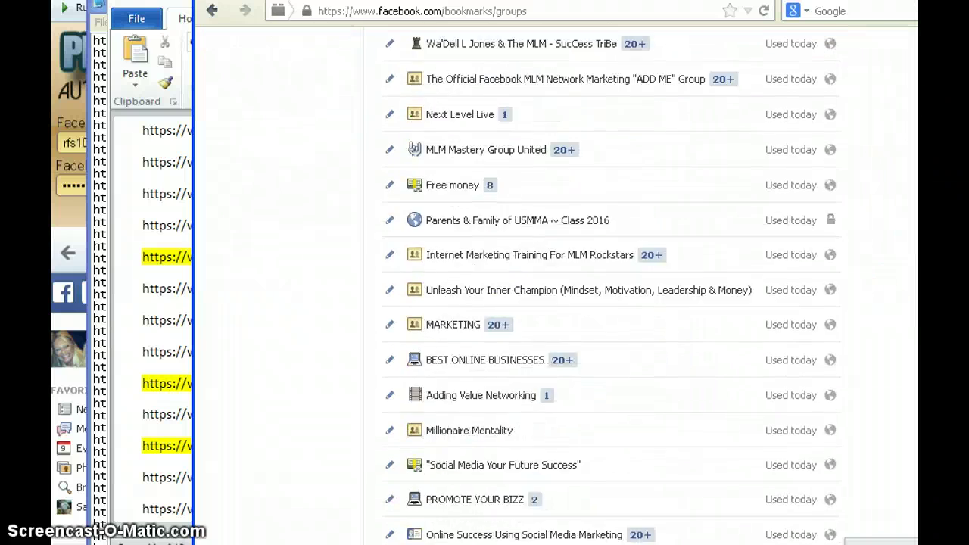
{"action": "scroll", "coordinate": [611, 284], "scroll_direction": "down", "scroll_amount": 20}
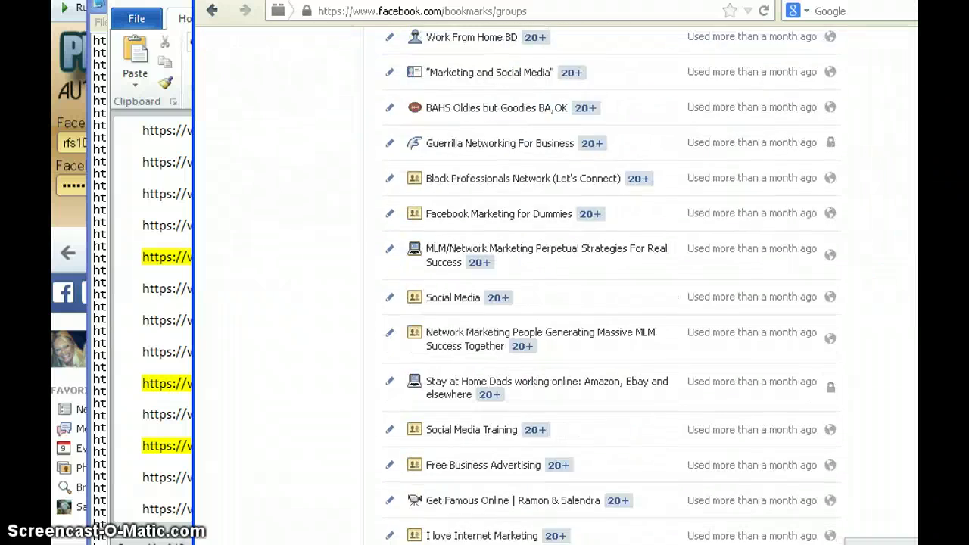
{"action": "scroll", "coordinate": [611, 287], "scroll_direction": "up", "scroll_amount": 1}
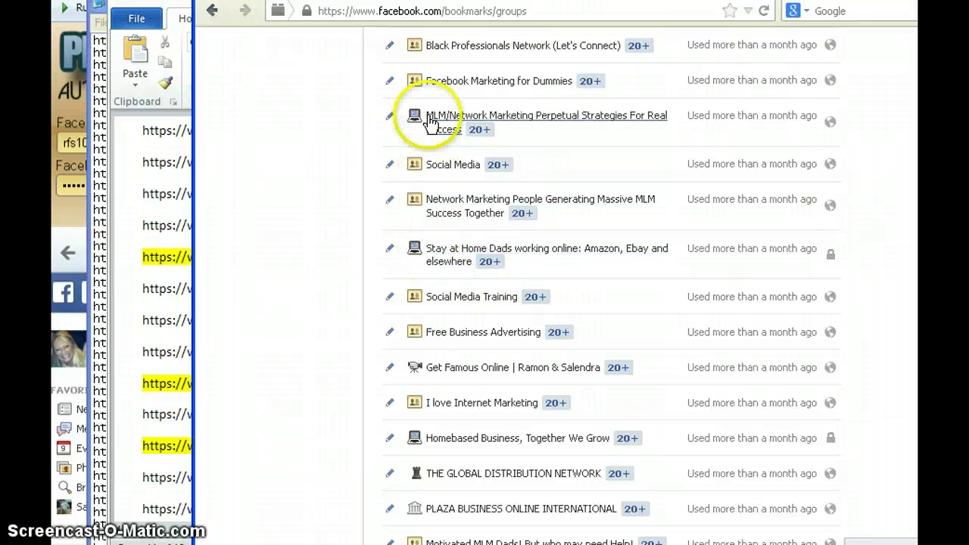
{"action": "scroll", "coordinate": [612, 285], "scroll_direction": "up", "scroll_amount": 20}
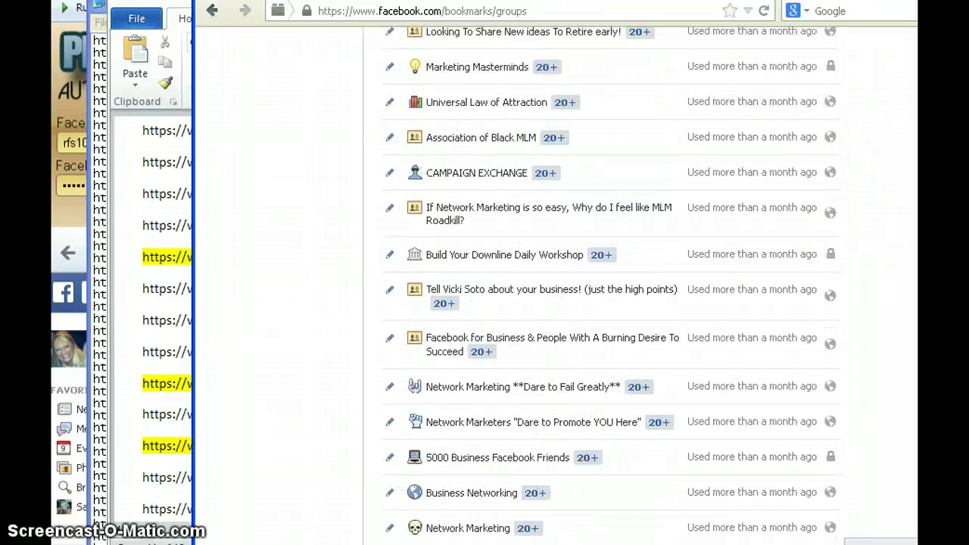
{"action": "scroll", "coordinate": [611, 285], "scroll_direction": "down", "scroll_amount": 9}
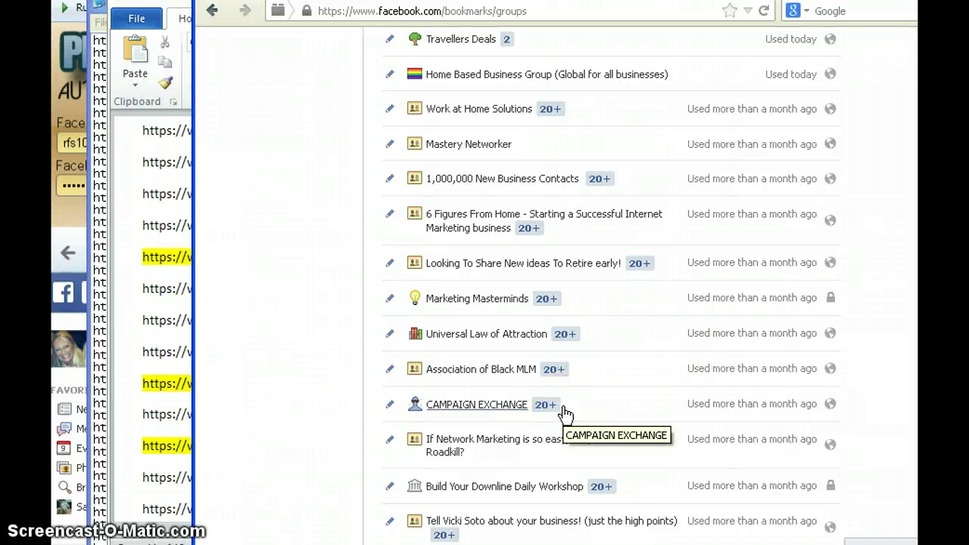
{"action": "left_click", "coordinate": [475, 302]}
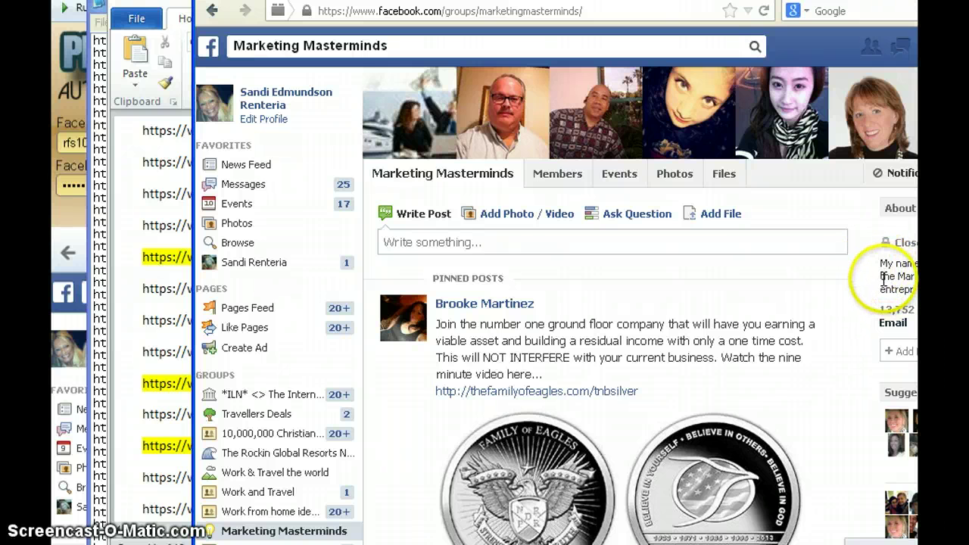
{"action": "left_click", "coordinate": [552, 243]}
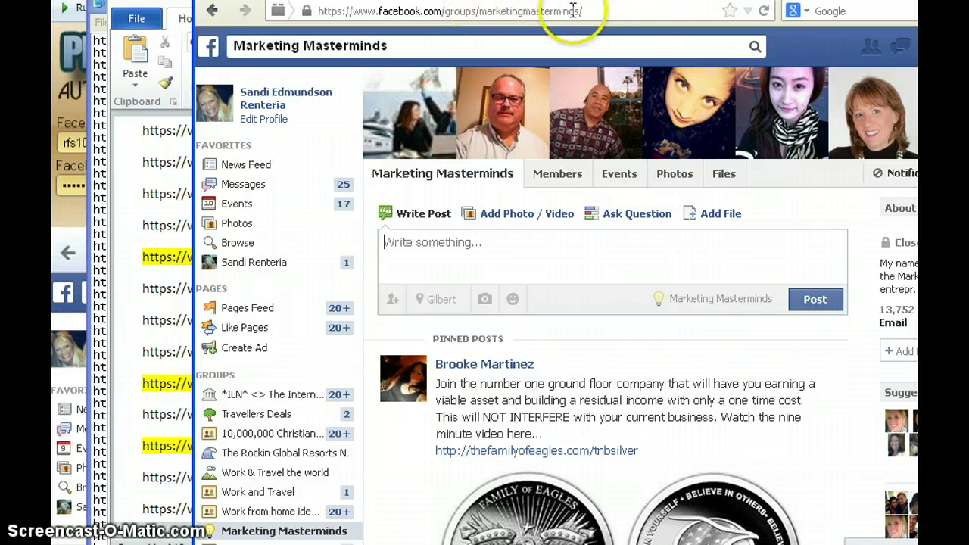
Switch to the Word list and highlight the marketingmasterminds group link in yellow
{"action": "left_click", "coordinate": [127, 366]}
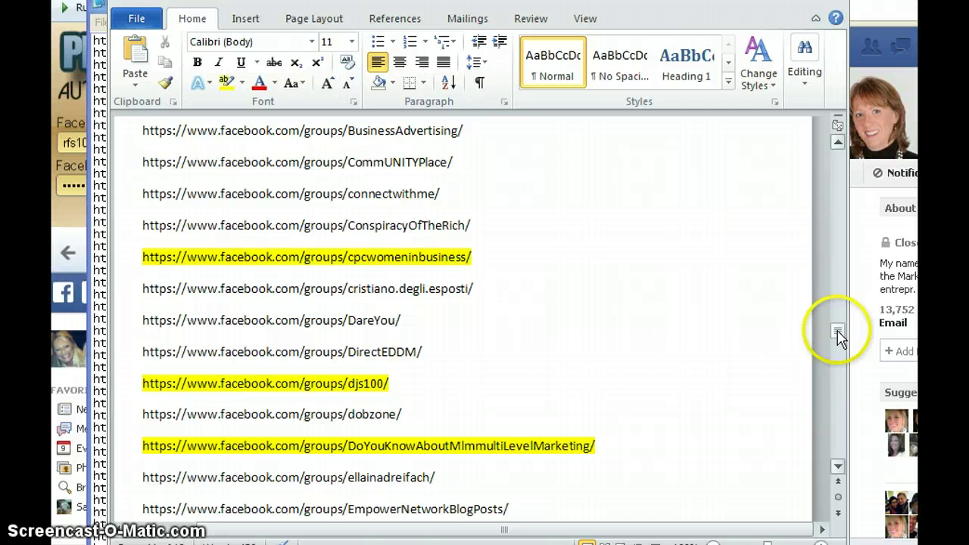
{"action": "left_click_drag", "start_coordinate": [837, 331], "coordinate": [838, 380]}
{"action": "left_click", "coordinate": [457, 415]}
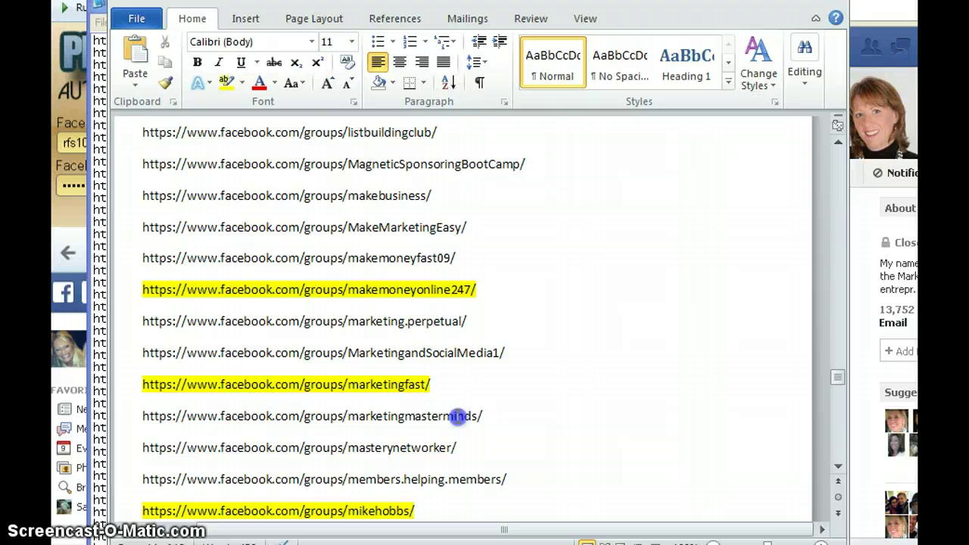
{"action": "left_click_drag", "start_coordinate": [499, 416], "coordinate": [151, 413]}
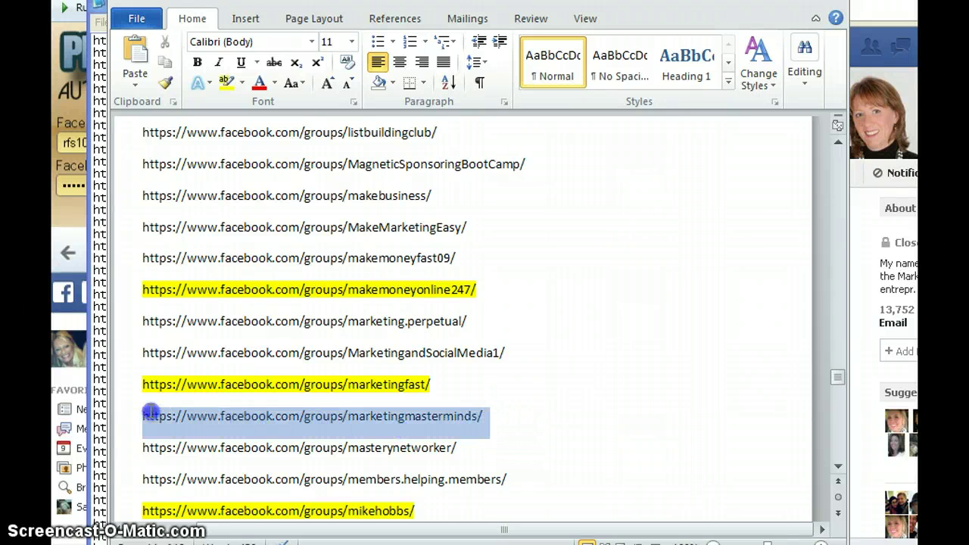
{"action": "left_click", "coordinate": [228, 86]}
{"action": "left_click", "coordinate": [590, 396]}
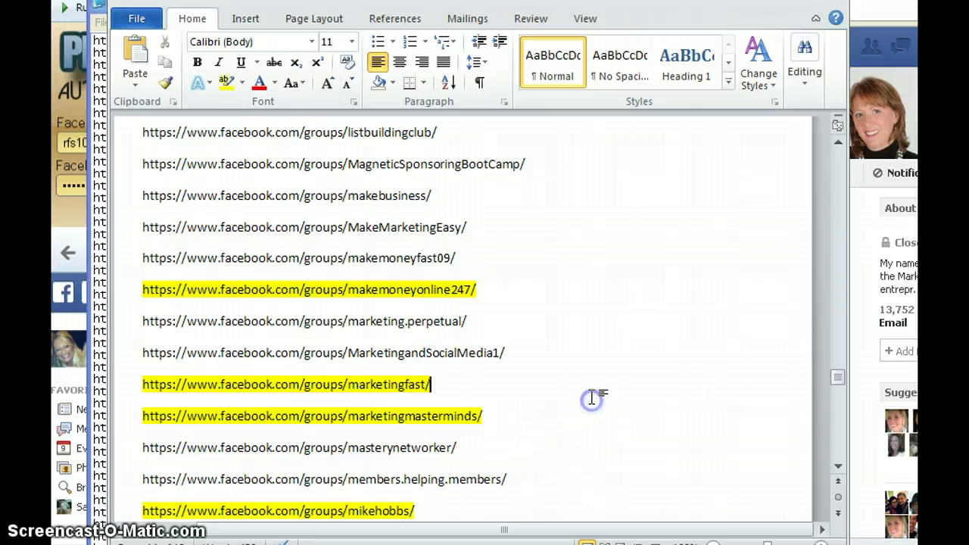
{"action": "left_click", "coordinate": [594, 384]}
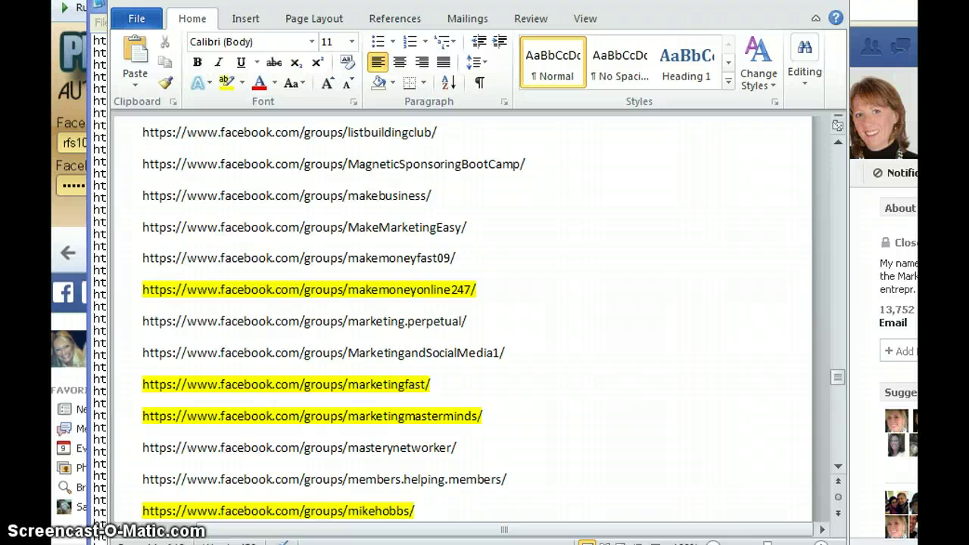
Switch back to the December 9 2013 groups.txt list in Notepad
{"action": "left_click", "coordinate": [102, 512]}
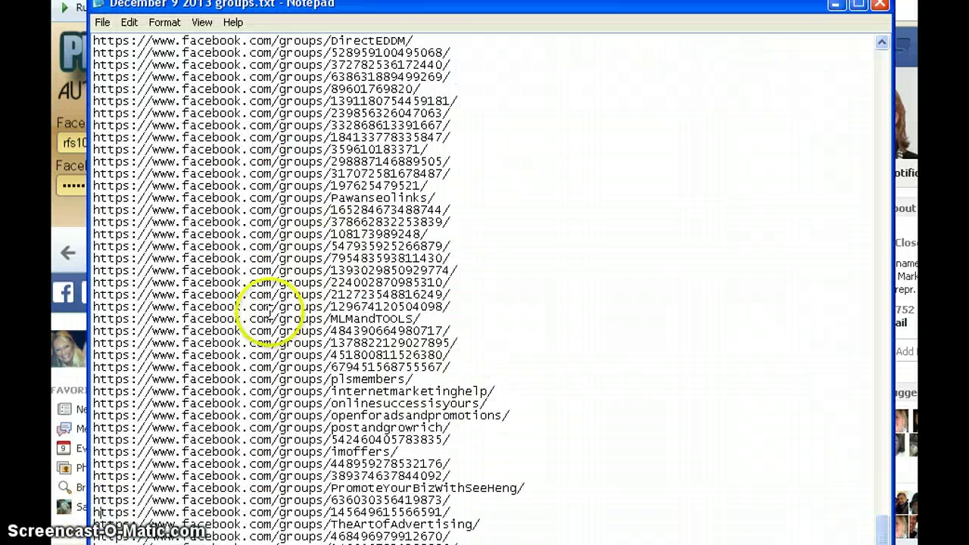